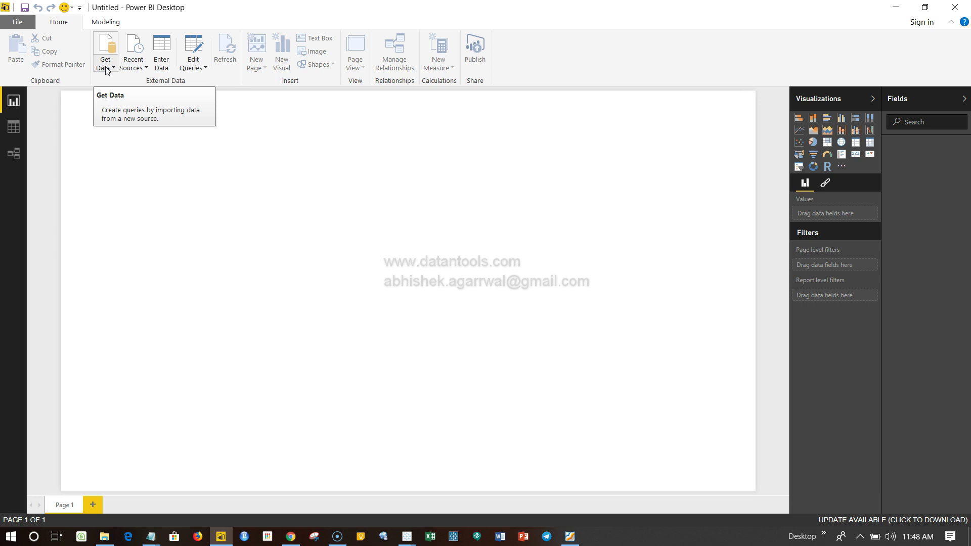
Expand the Home ribbon's Get Data list and go to More... for the full data source catalogue.
click(108, 69)
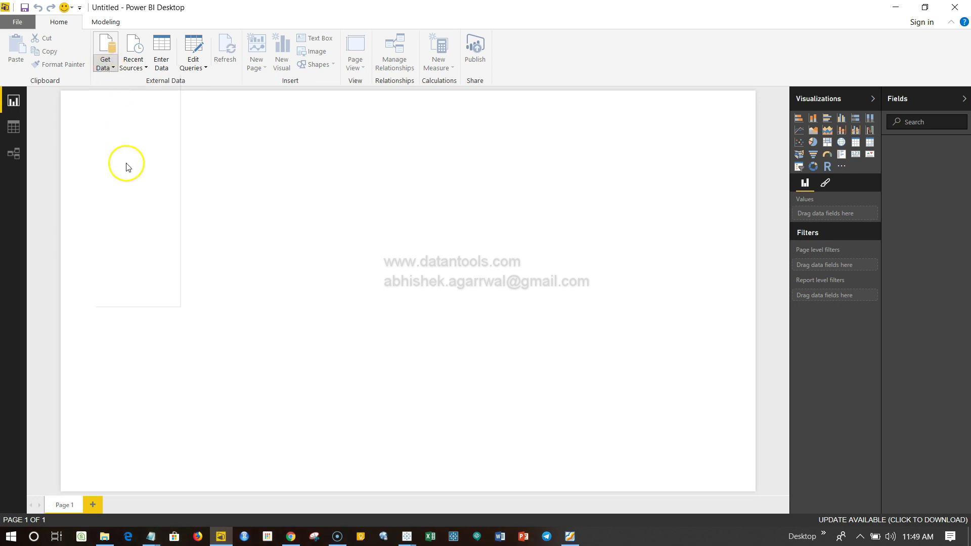
click(108, 68)
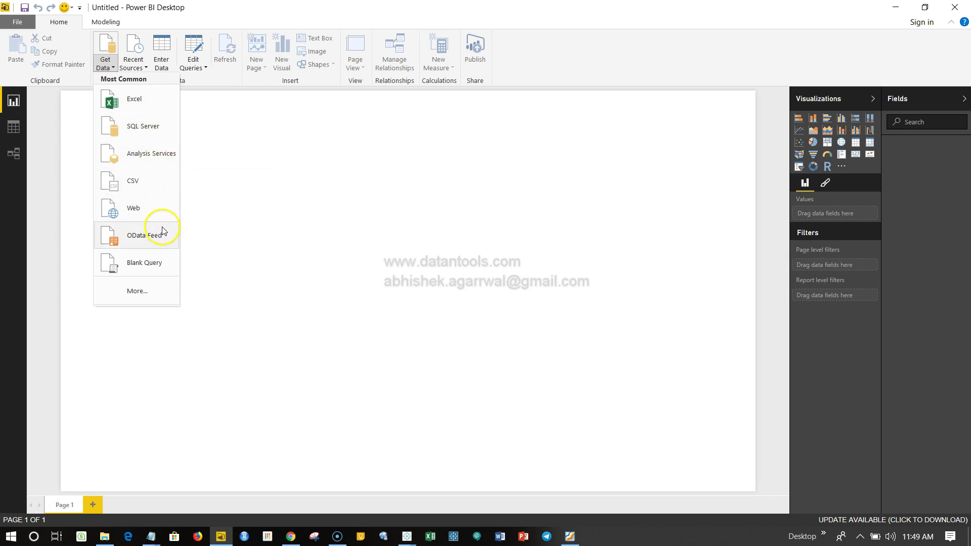
Browse the All list of data source types in Get Data and select CSV.
click(162, 295)
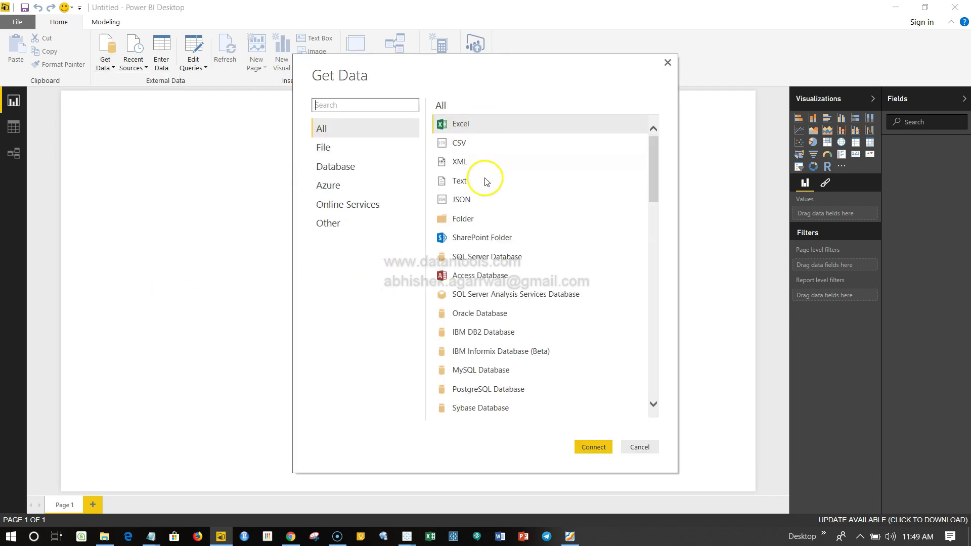
scroll(499, 324, down, 3)
scroll(499, 329, down, 8)
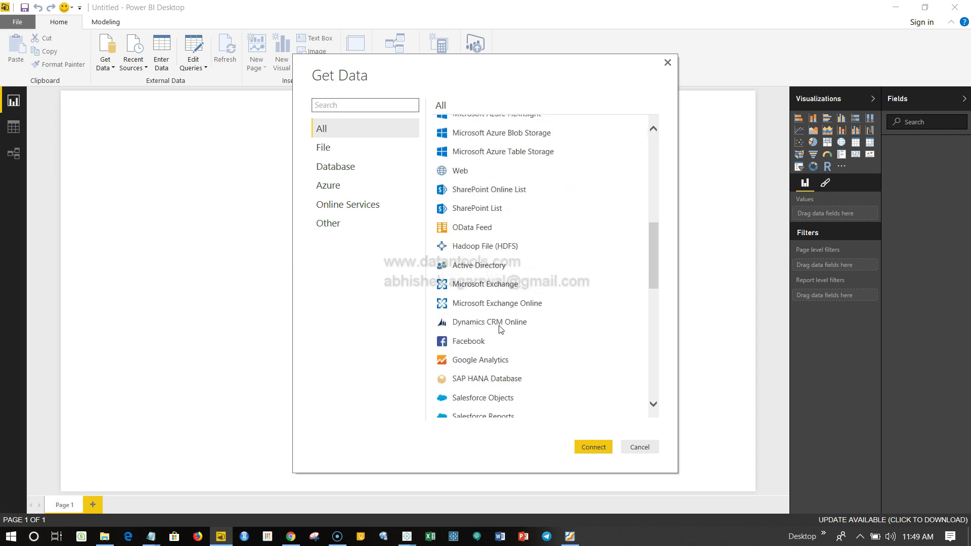
scroll(499, 329, down, 4)
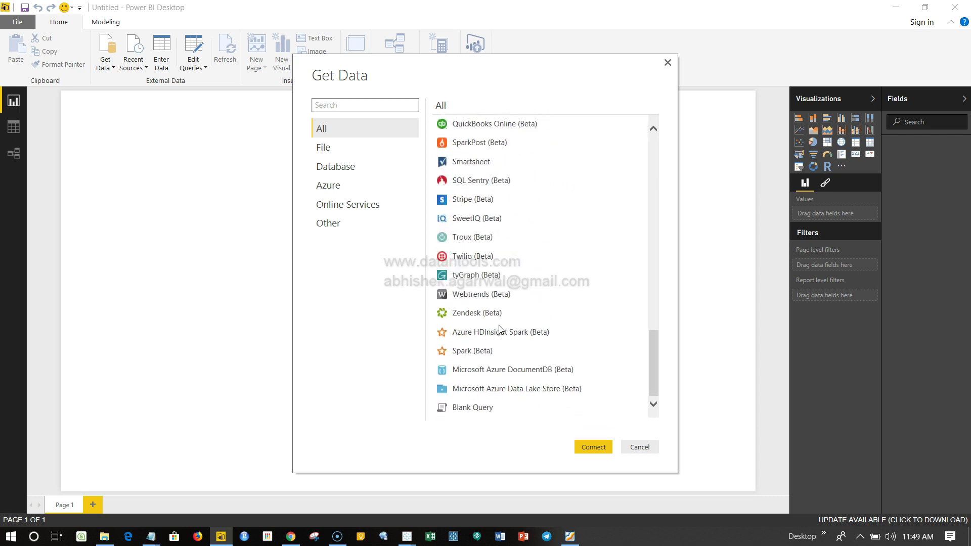
scroll(500, 329, up, 15)
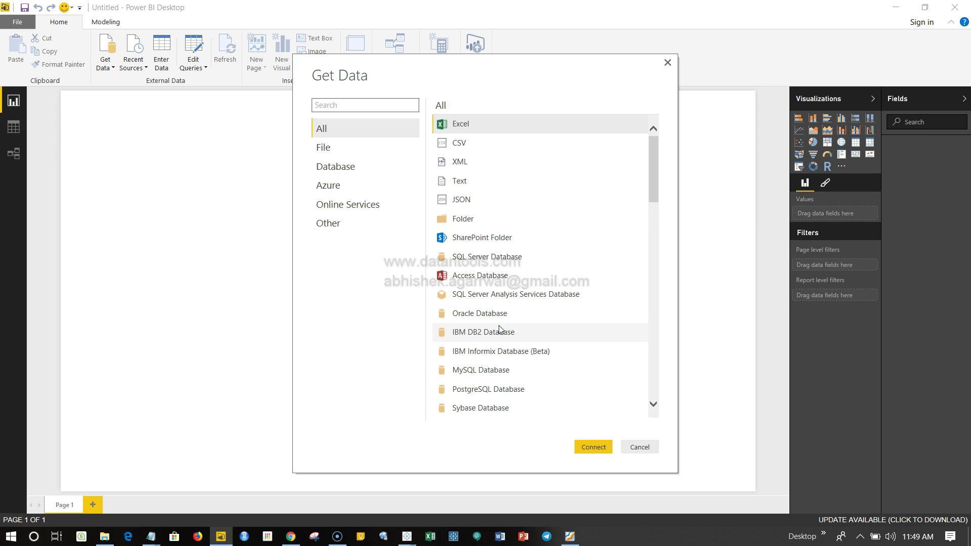
scroll(500, 329, down, 15)
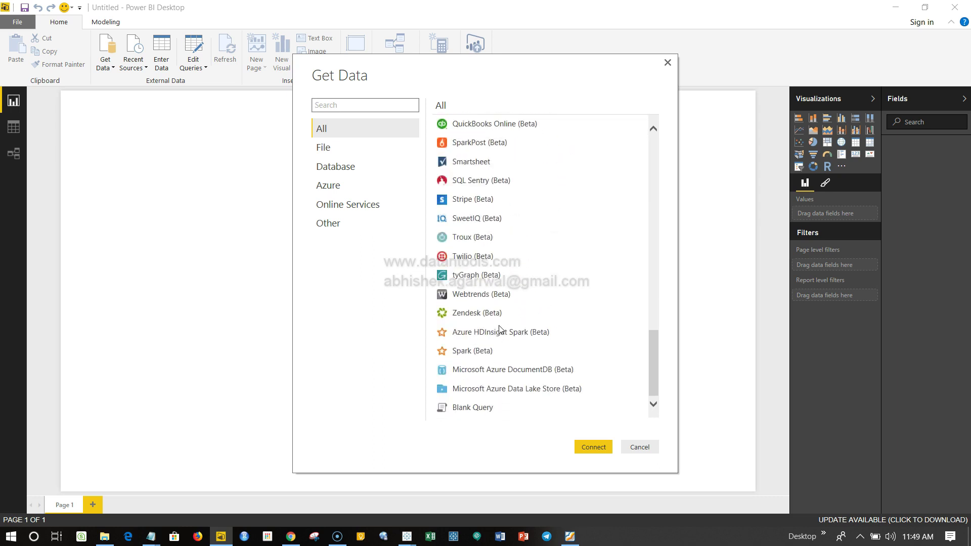
scroll(500, 330, up, 15)
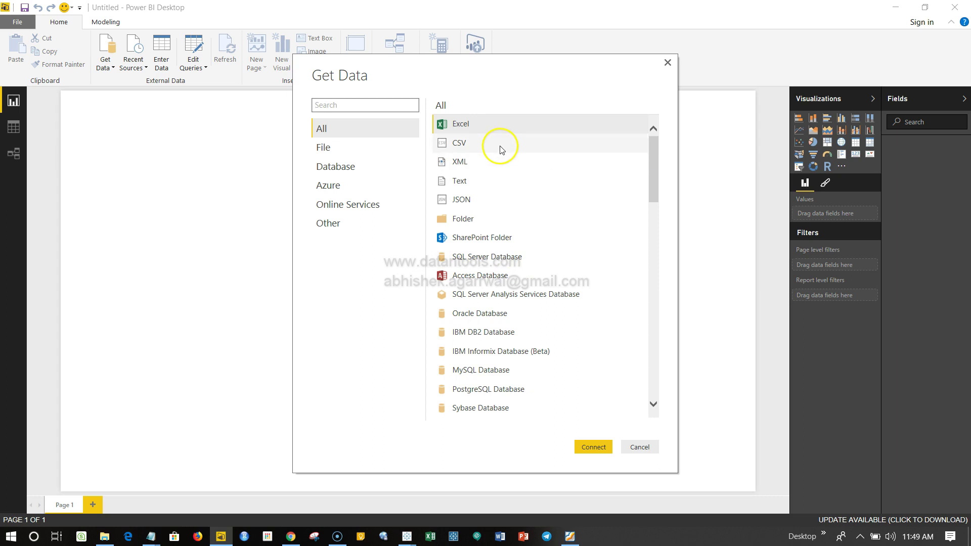
click(499, 145)
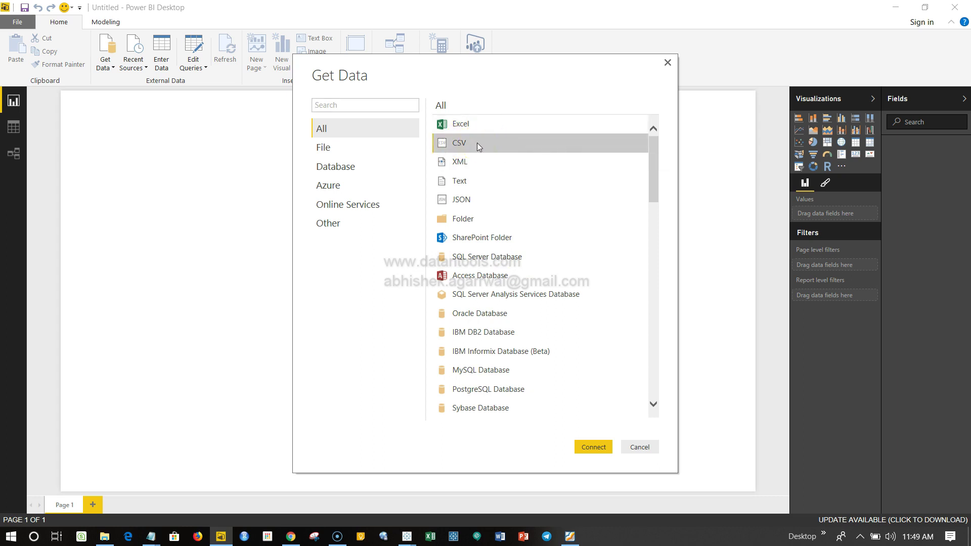
Connect and open Sample - Superstore from Desktop > YT Videos > Power BI > Course > Data.
click(593, 448)
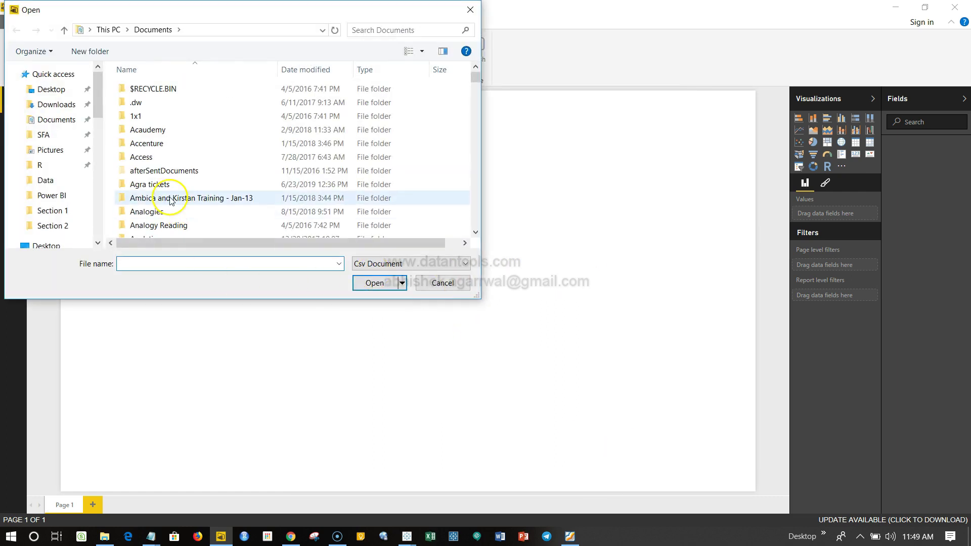
click(51, 89)
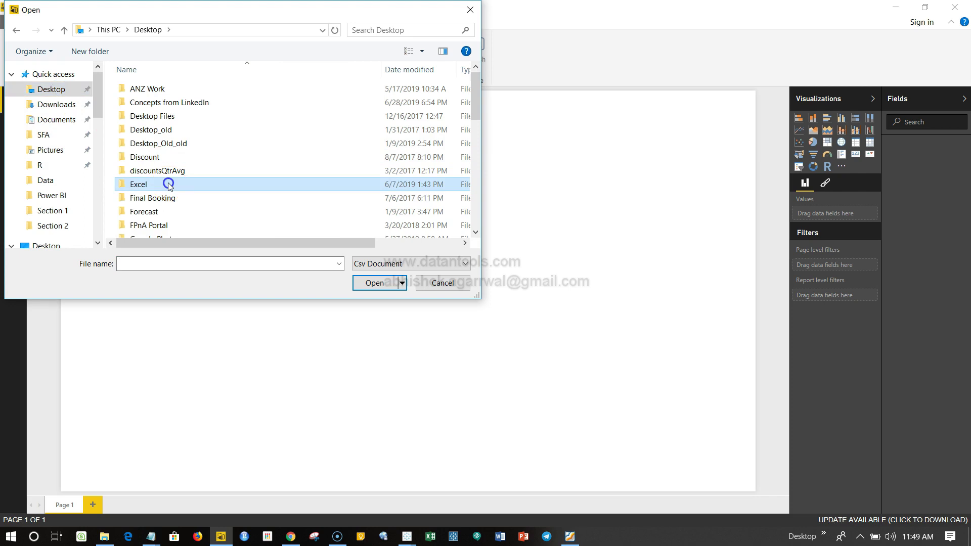
scroll(172, 186, down, 10)
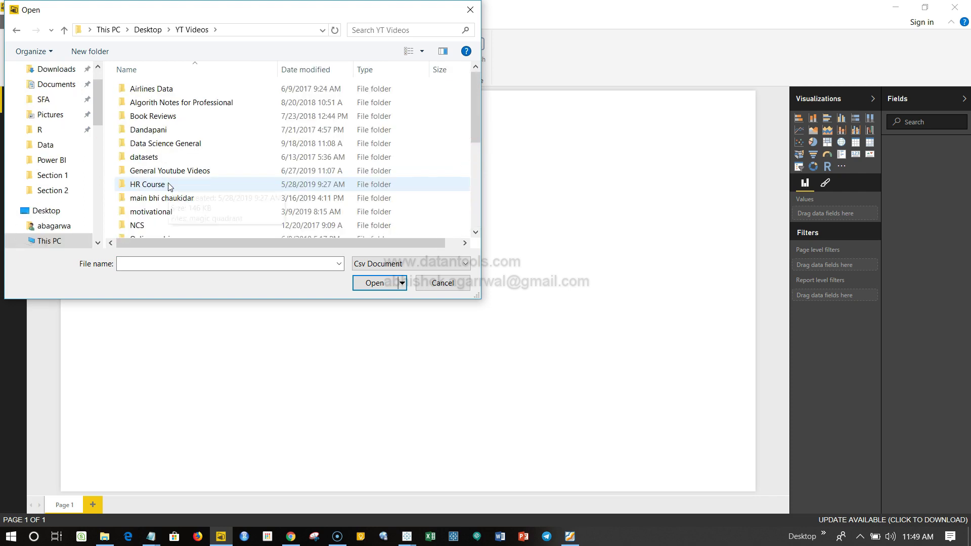
text(power)
key(Return)
key(Down)
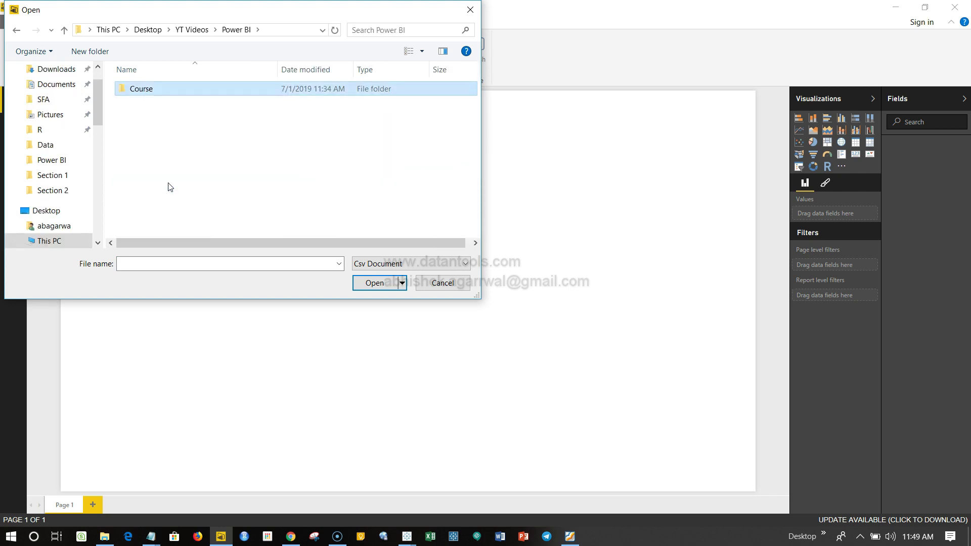
key(Return)
key(Down)
key(Return)
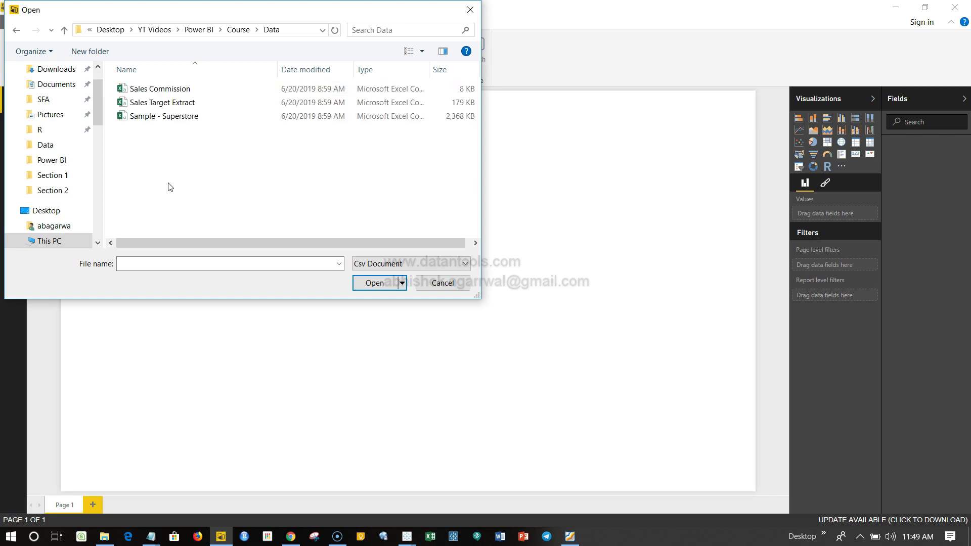
double_click(184, 116)
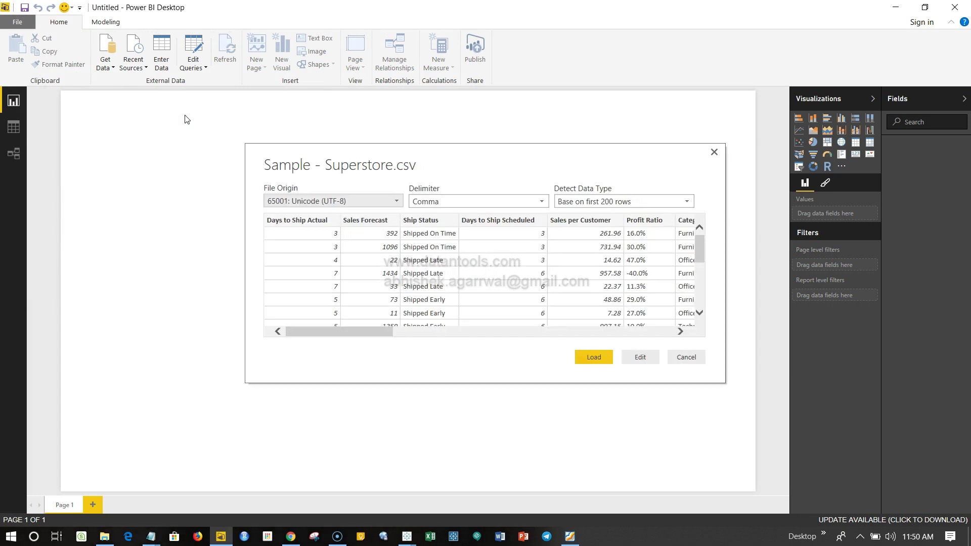
click(203, 112)
drag(359, 161, 246, 150)
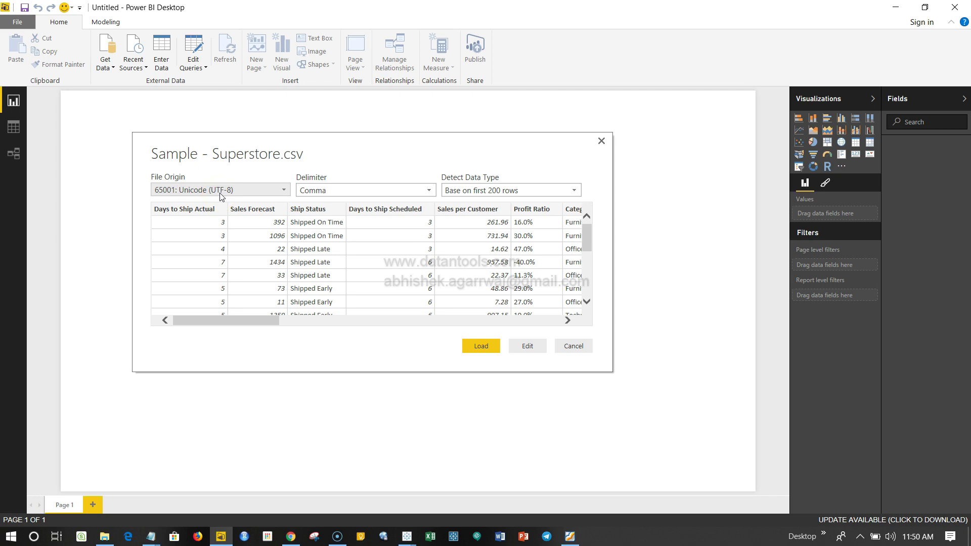
click(337, 192)
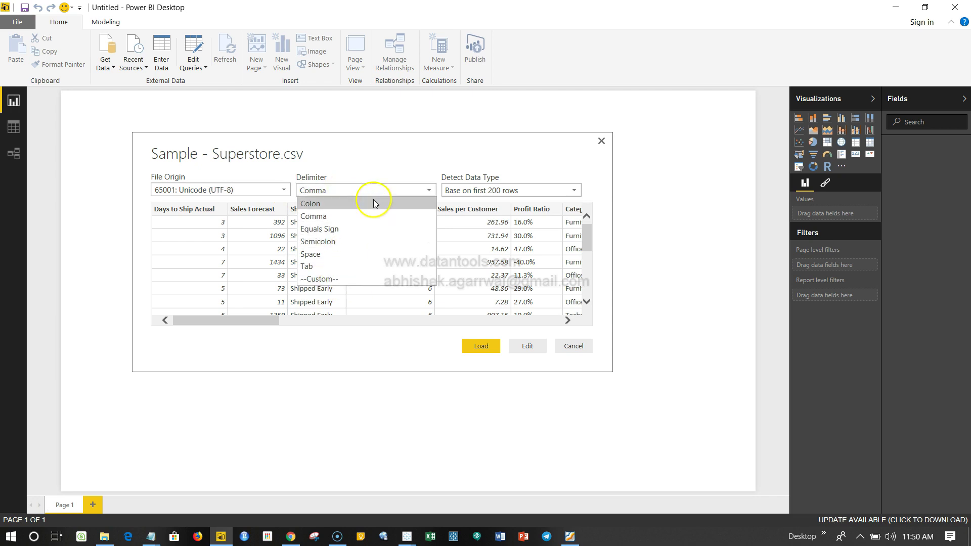
click(392, 167)
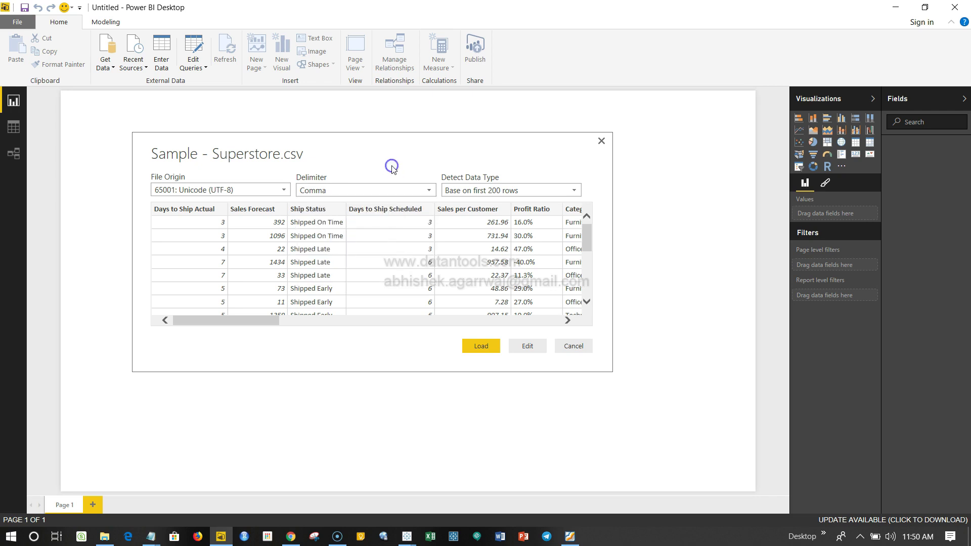
click(538, 190)
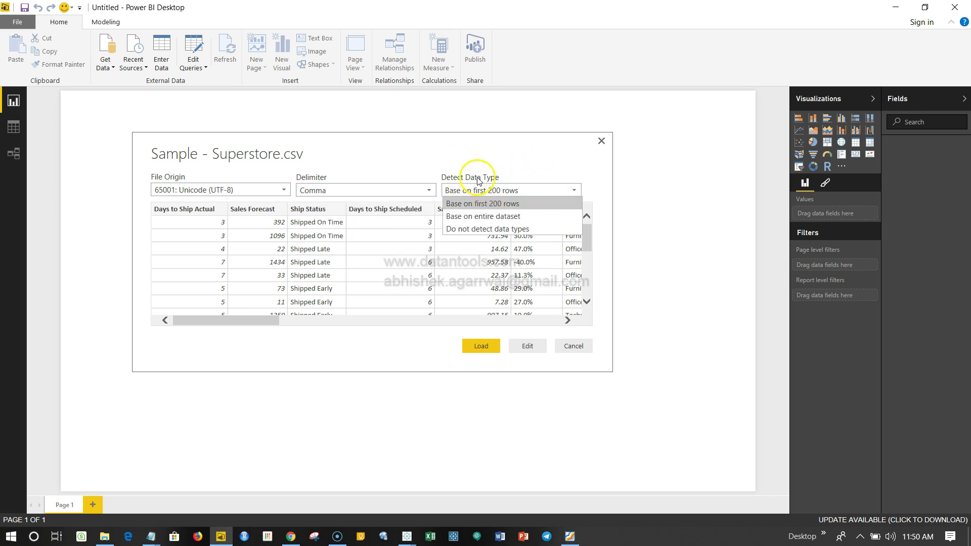
click(492, 204)
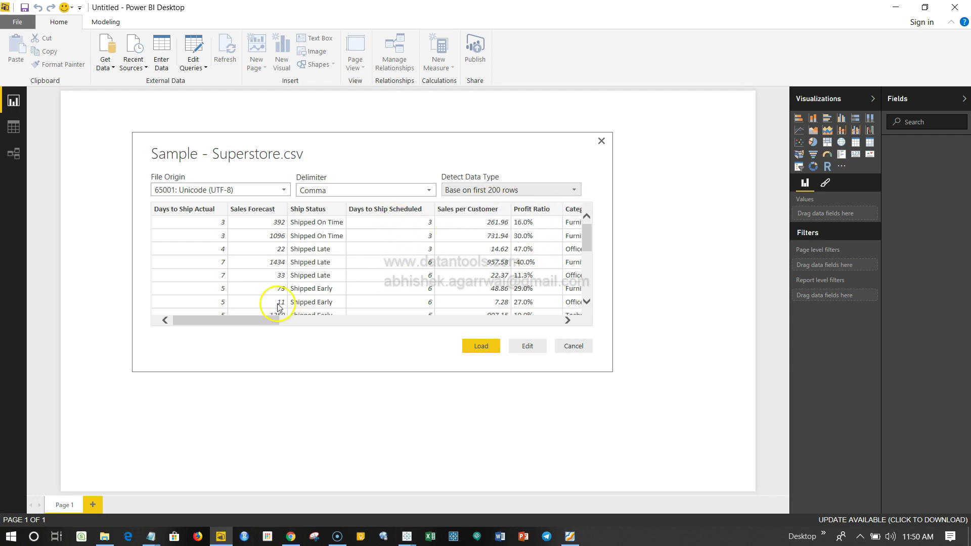
mouse_move(267, 319)
mouse_down()
mouse_move(381, 306)
mouse_move(375, 317)
mouse_move(568, 308)
mouse_move(263, 320)
mouse_up()
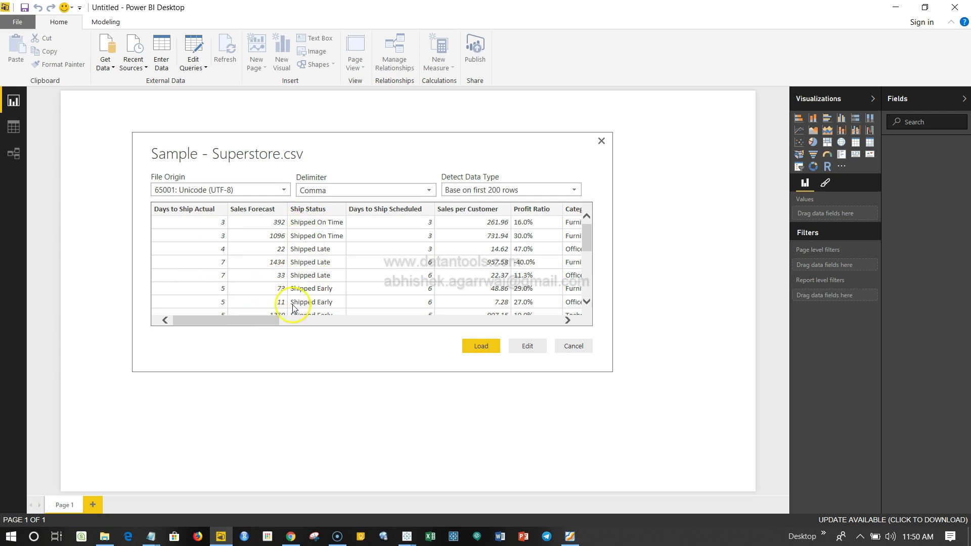
drag(271, 323, 321, 323)
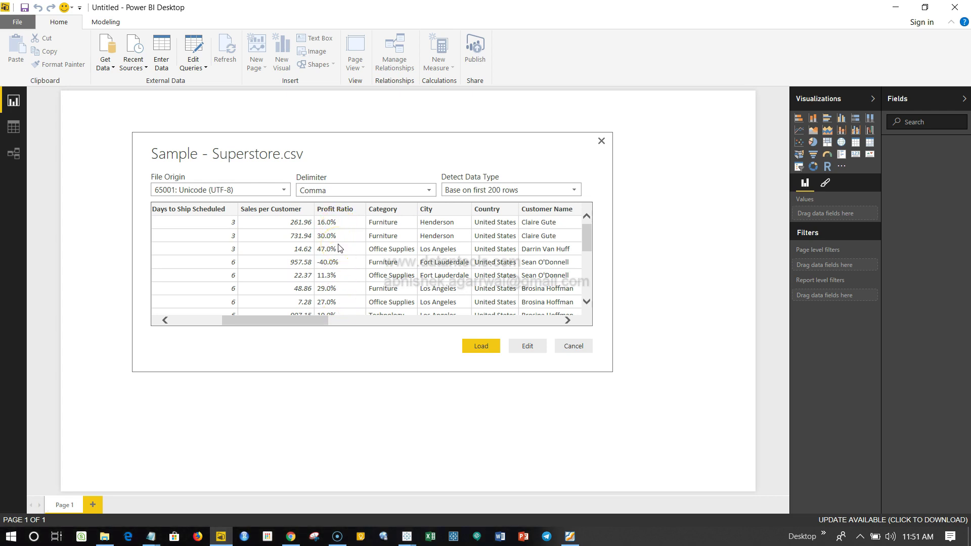
drag(296, 320, 372, 328)
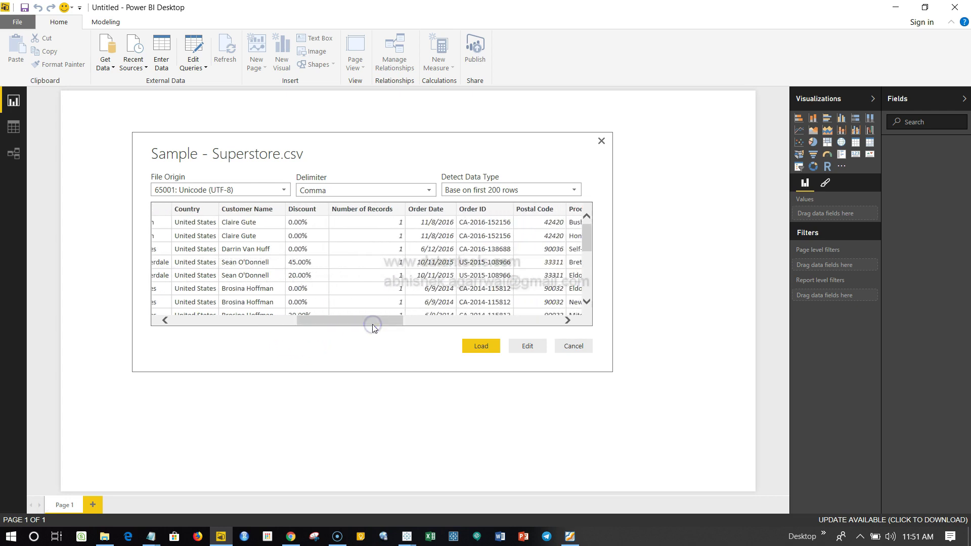
click(445, 269)
scroll(441, 272, down, 1)
scroll(441, 272, down, 3)
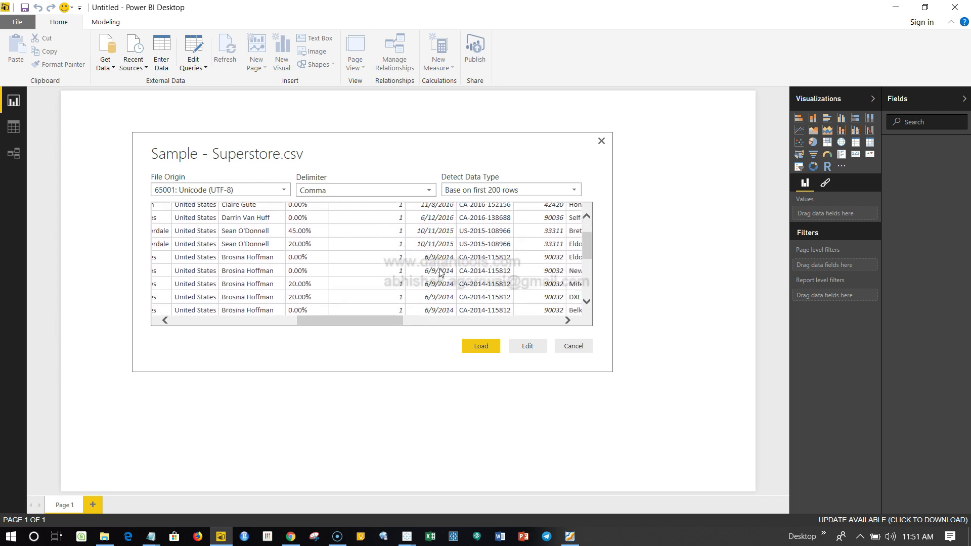
scroll(441, 272, up, 4)
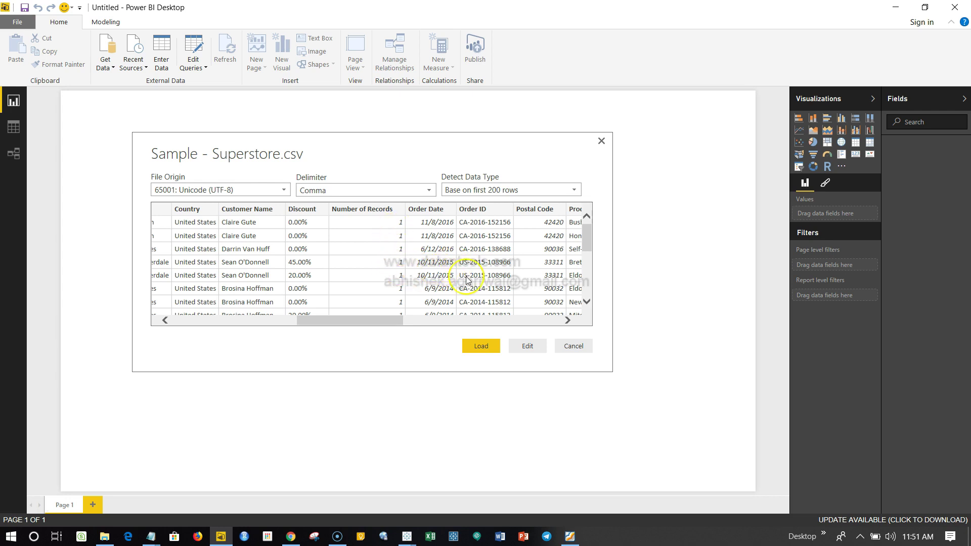
scroll(466, 281, right, 3)
scroll(466, 280, right, 5)
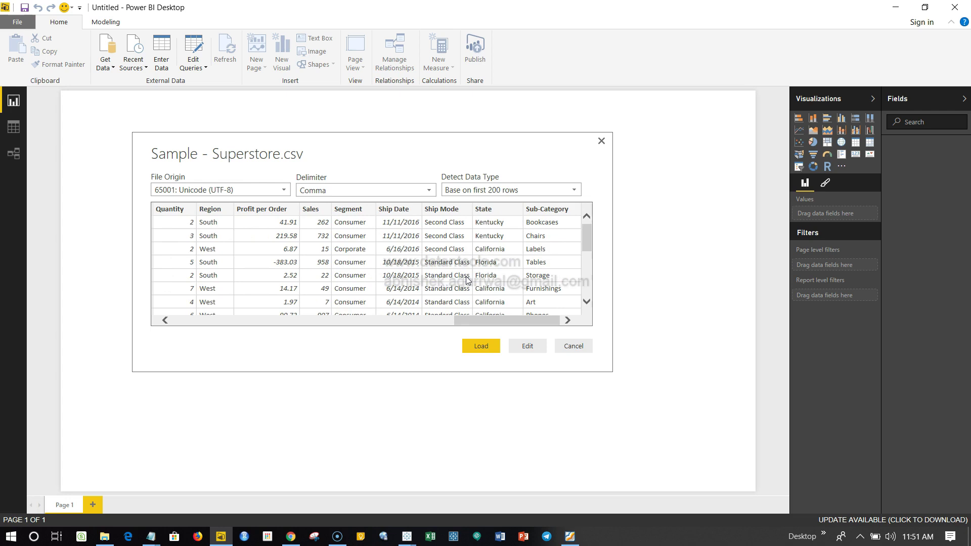
scroll(466, 278, left, 10)
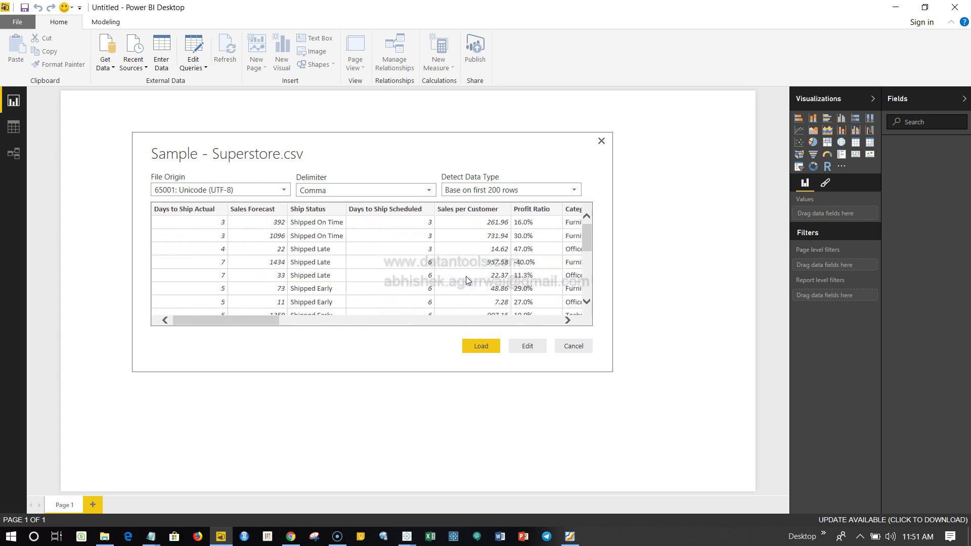
Load the Sample - Superstore.csv preview so its fields appear in the field list.
click(484, 348)
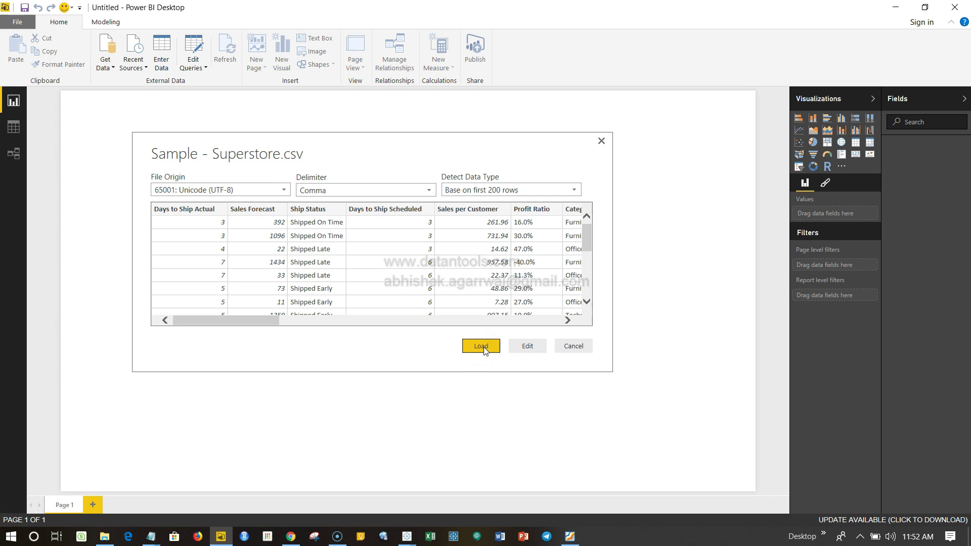
click(576, 348)
click(531, 350)
click(481, 347)
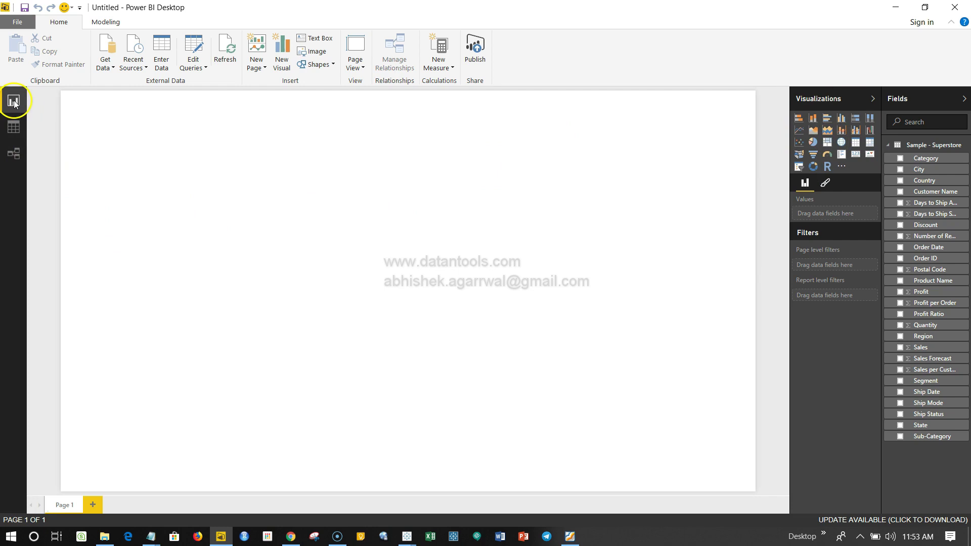
Switch to Data view and scroll across the 9,994-row Sample - Superstore table's columns.
click(16, 133)
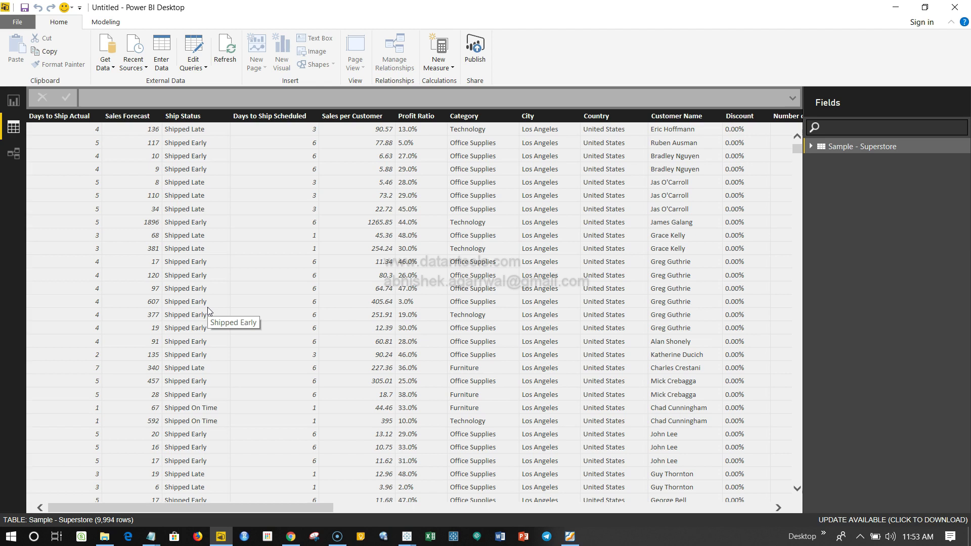
click(259, 341)
scroll(333, 186, right, 10)
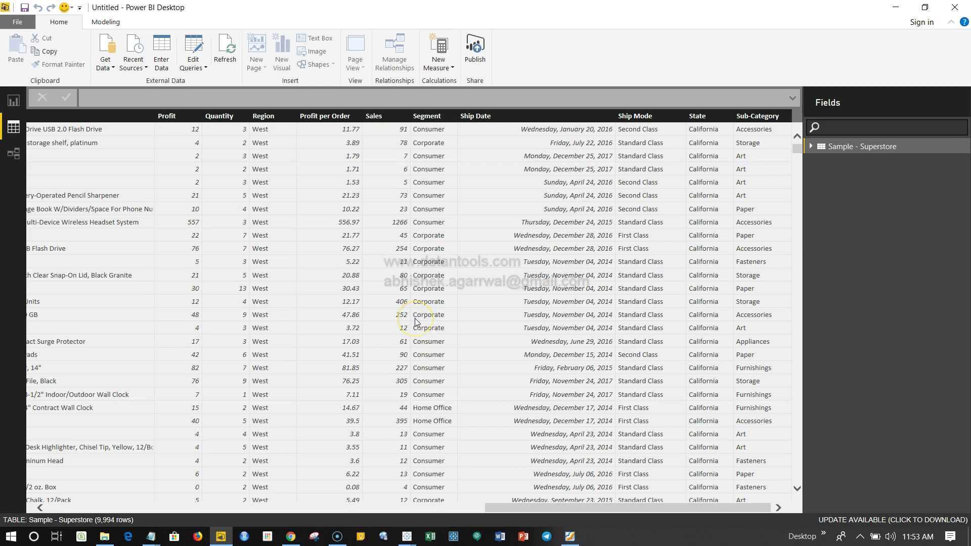
scroll(415, 318, left, 12)
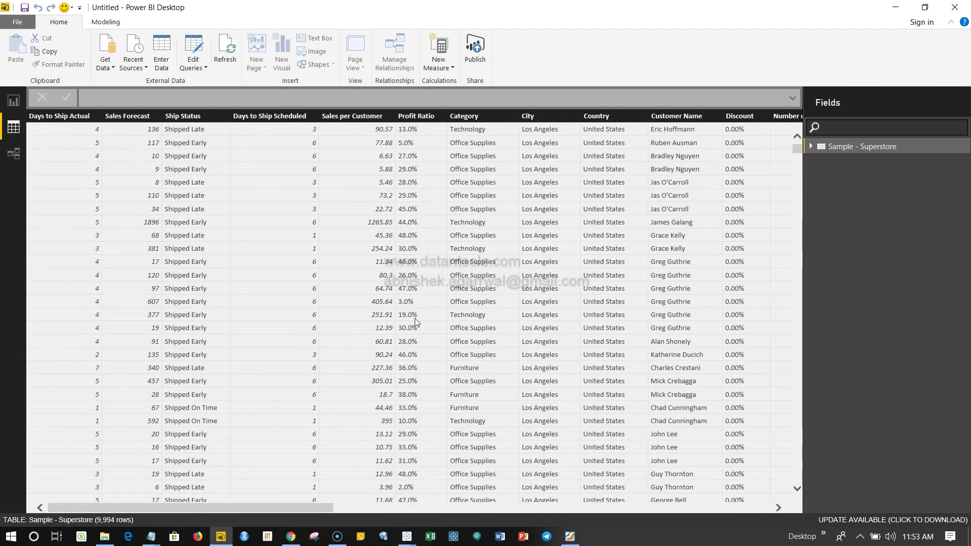
Enlarge the Sample - Superstore card in the model diagram, then go back to Report view.
click(14, 160)
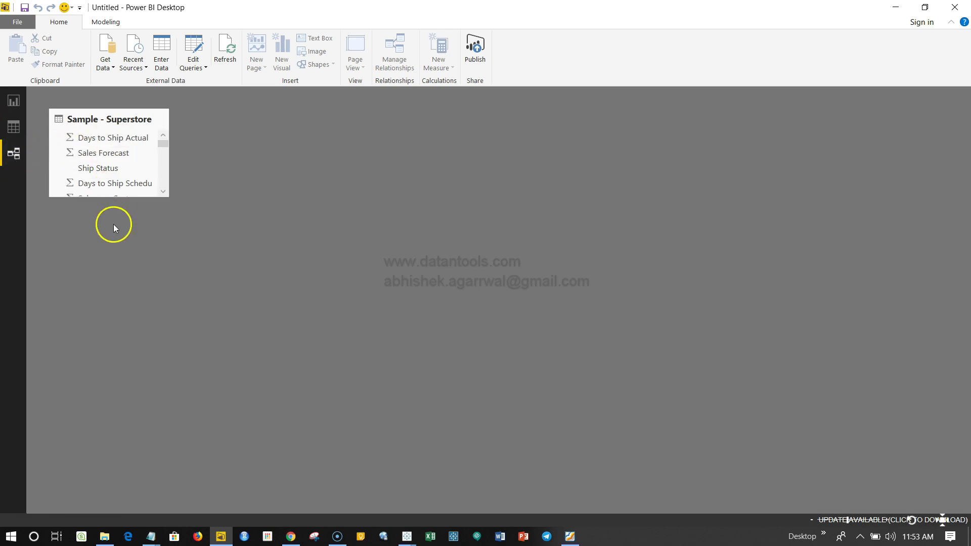
drag(123, 197, 127, 368)
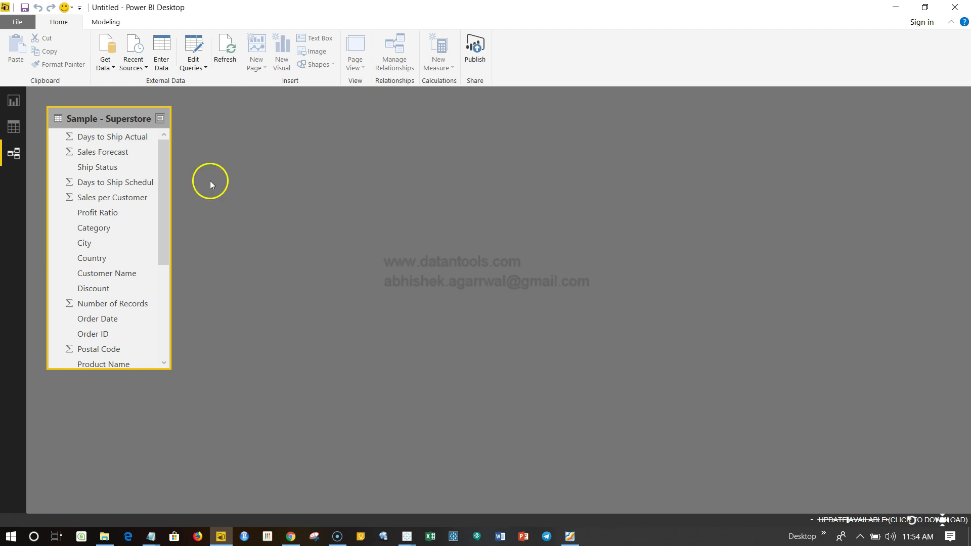
click(13, 103)
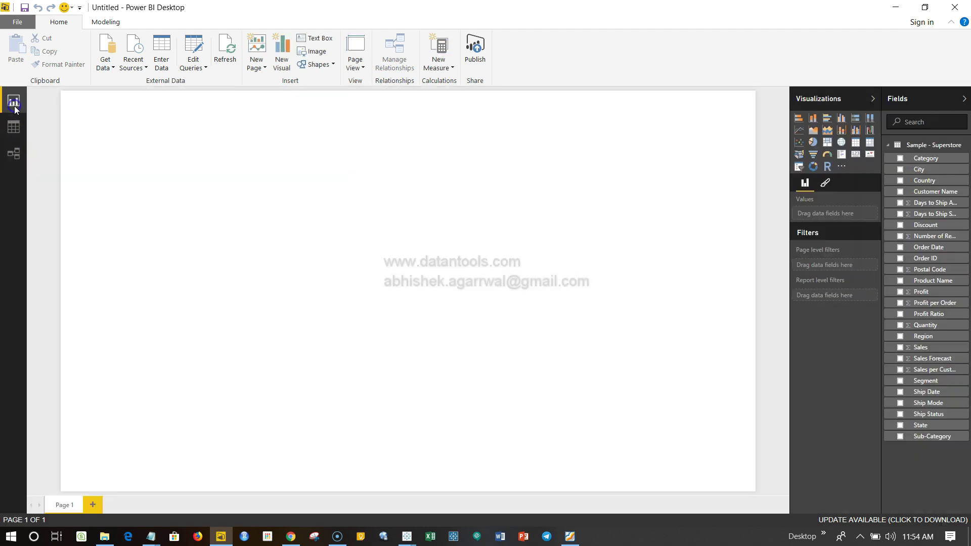
Add a bar chart with Category on the axis and Sales as the values.
click(797, 120)
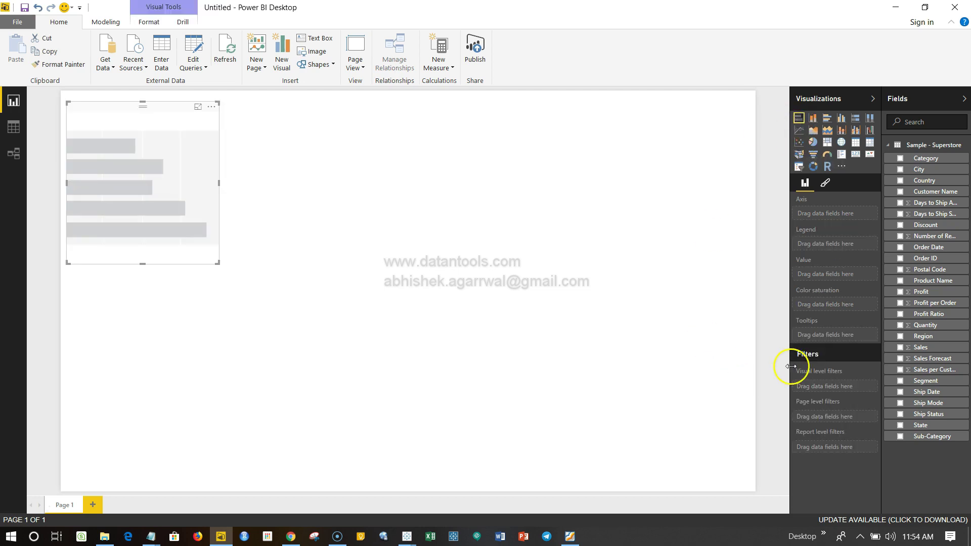
drag(929, 166, 168, 200)
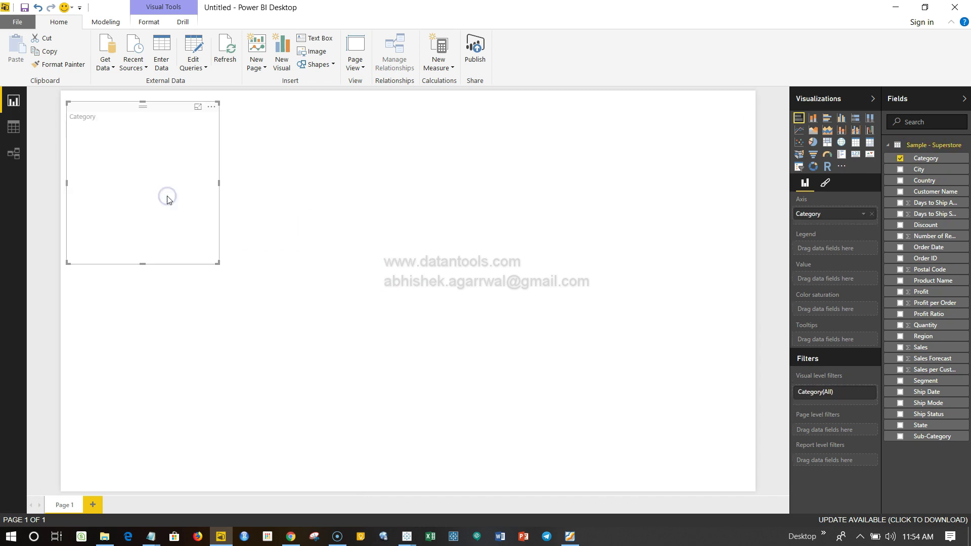
drag(938, 353, 140, 201)
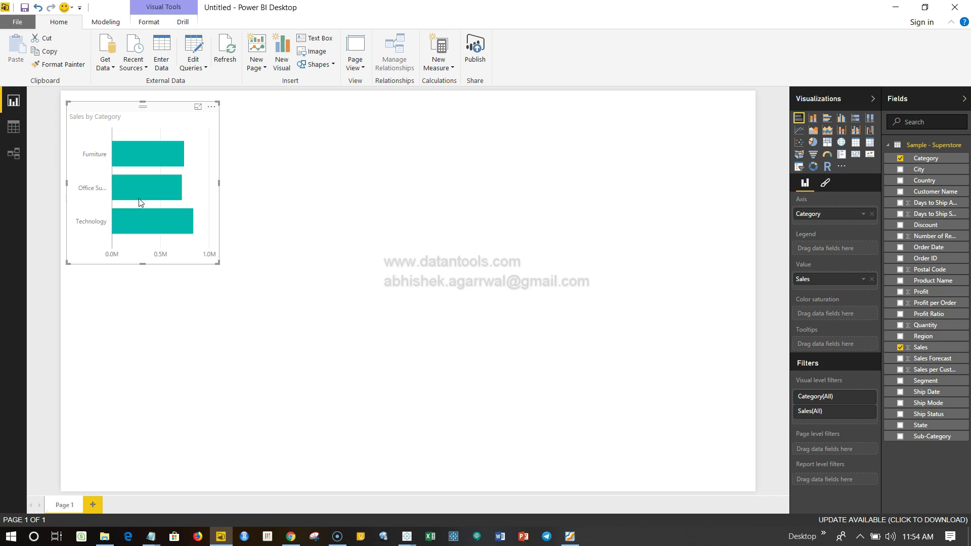
Widen the bar chart so every category name, including Office Supplies, shows in full.
drag(219, 183, 253, 183)
drag(156, 263, 160, 270)
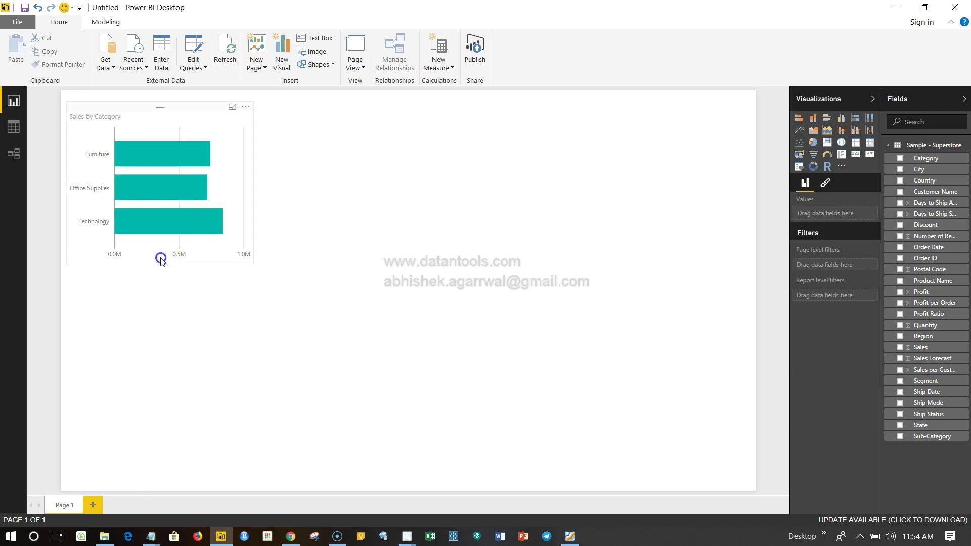
click(161, 259)
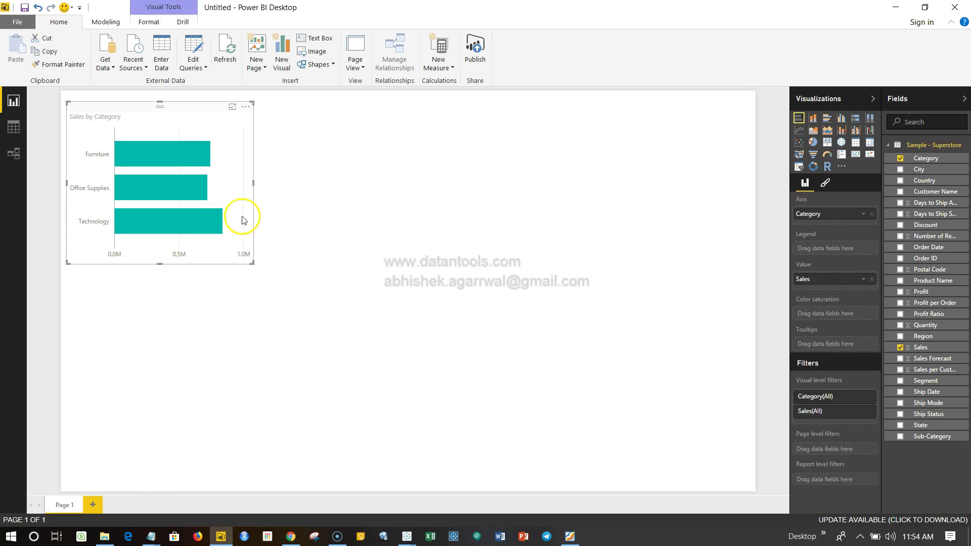